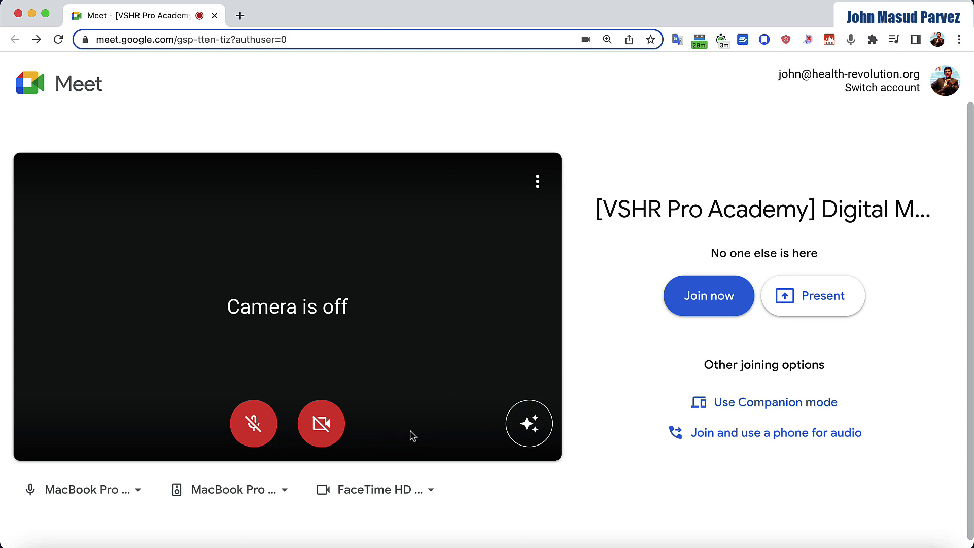
Try Meet's visual effects on the camera preview, then bring up Chrome's Help menu
click(529, 424)
click(961, 40)
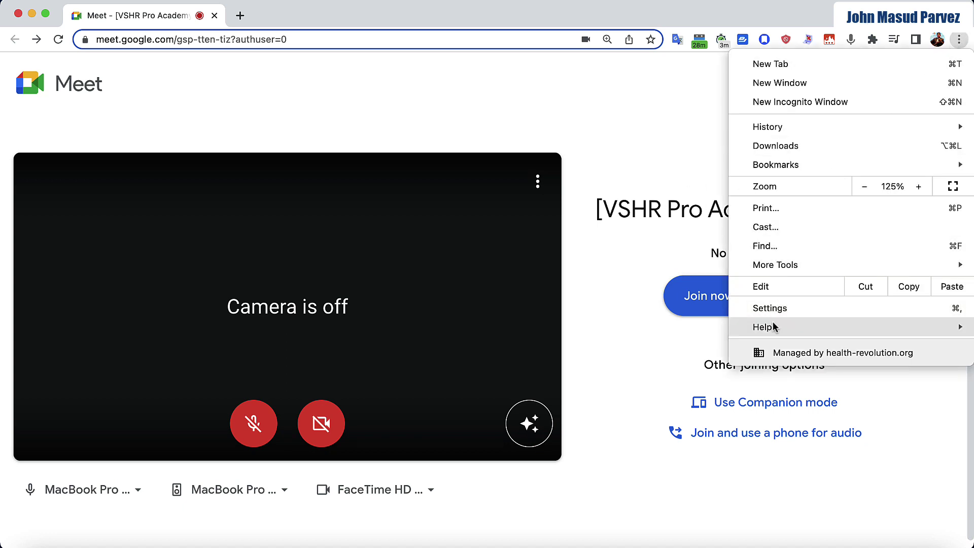
mouse_move(763, 327)
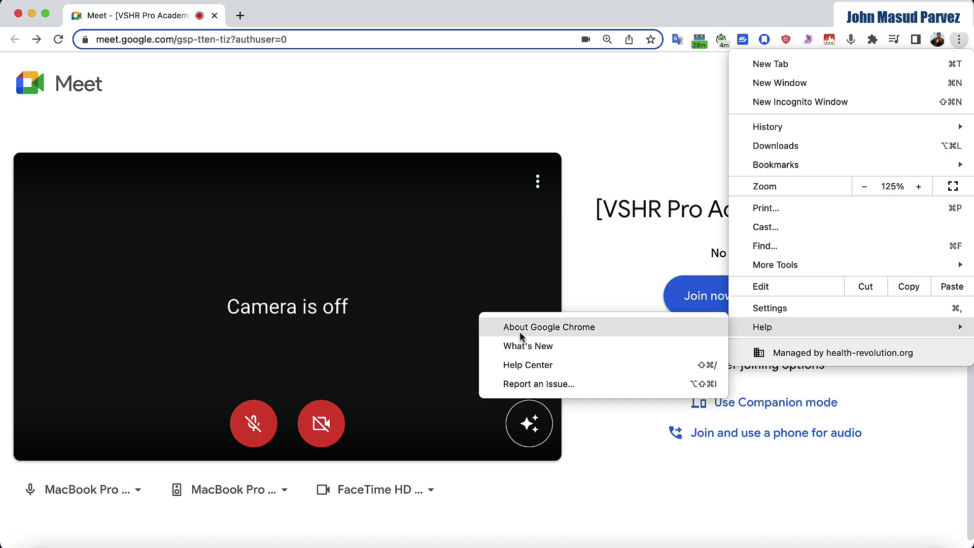
Open About Google Chrome and confirm version 112 is up to date
click(544, 326)
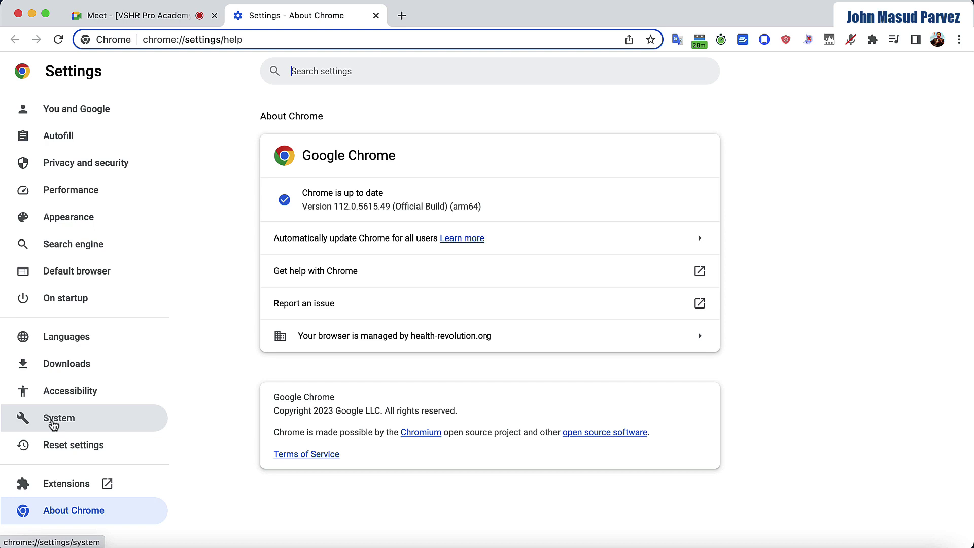
Switch on 'Use hardware acceleration when available' under System settings
click(53, 424)
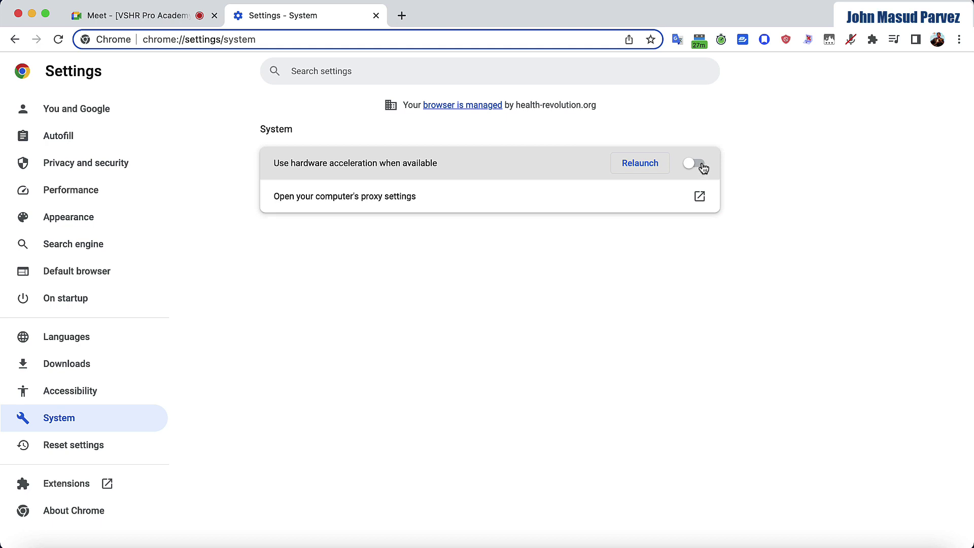
click(702, 167)
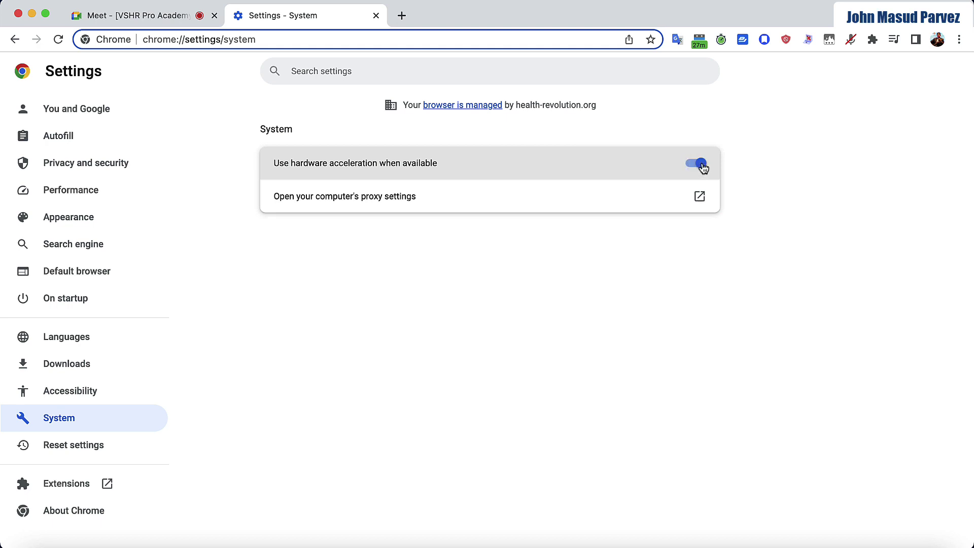
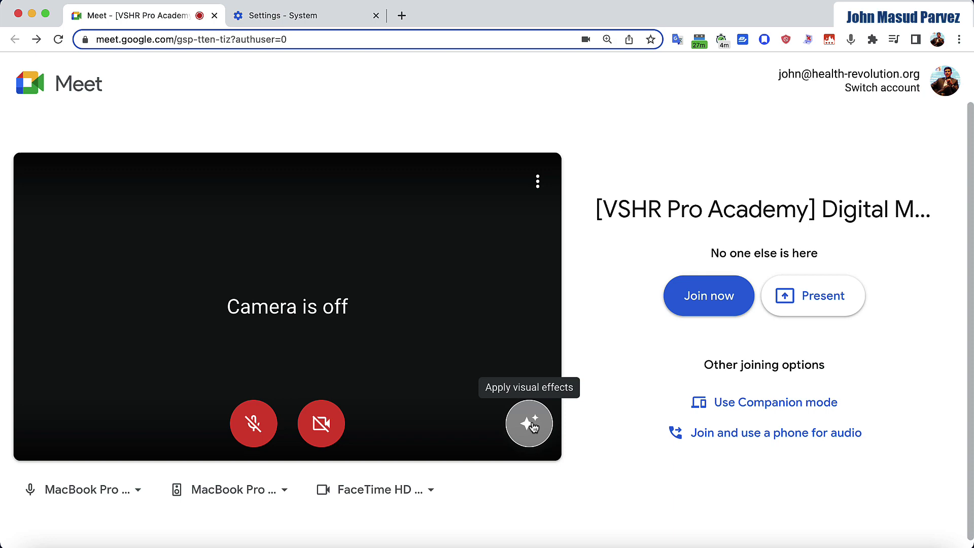
Apply the first office background with a city view from the Effects panel
click(529, 423)
click(772, 348)
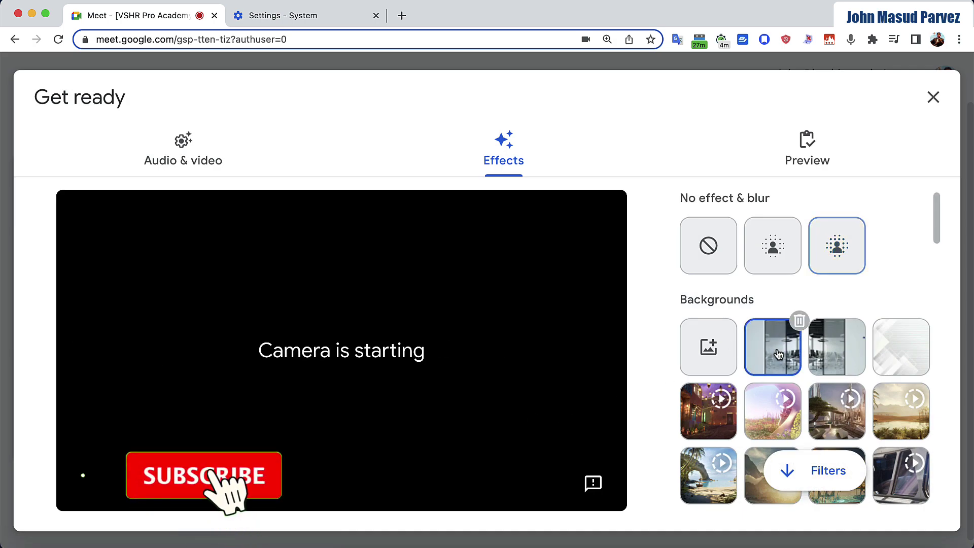